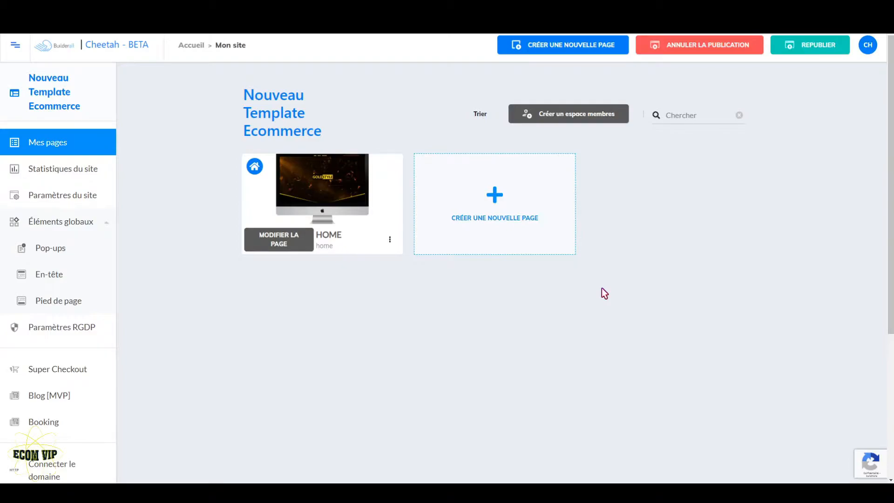
- Enable Browser Notification for the Nouveau Template Ecommerce site and republish the site
{"action": "scroll", "coordinate": [74, 305], "scroll_direction": "down", "scroll_amount": 5}
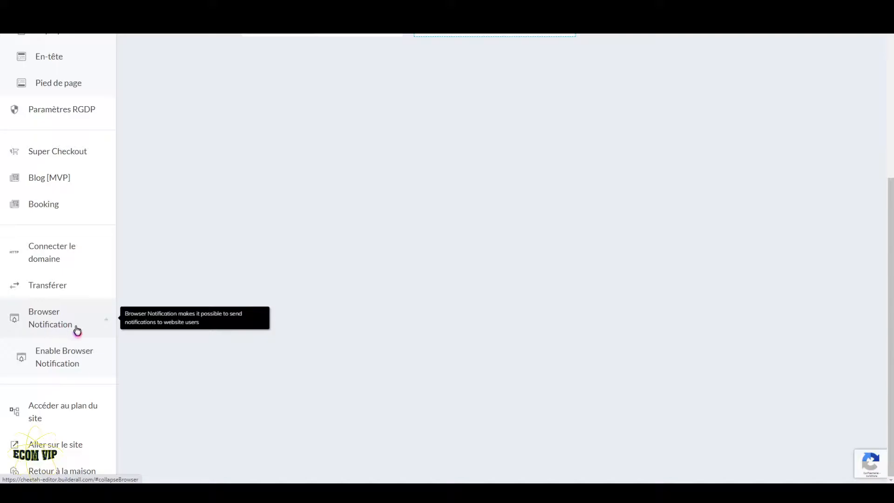
{"action": "left_click", "coordinate": [66, 361]}
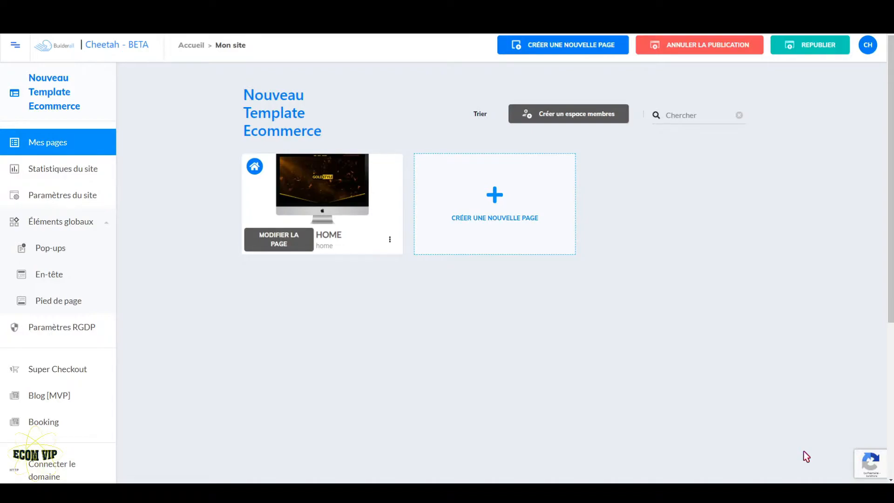
{"action": "left_click", "coordinate": [818, 50]}
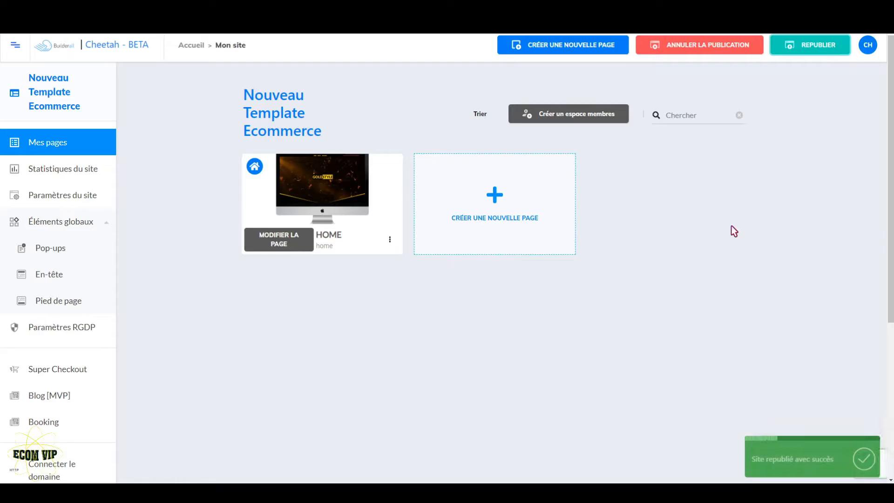
{"action": "scroll", "coordinate": [66, 437], "scroll_direction": "down", "scroll_amount": 5}
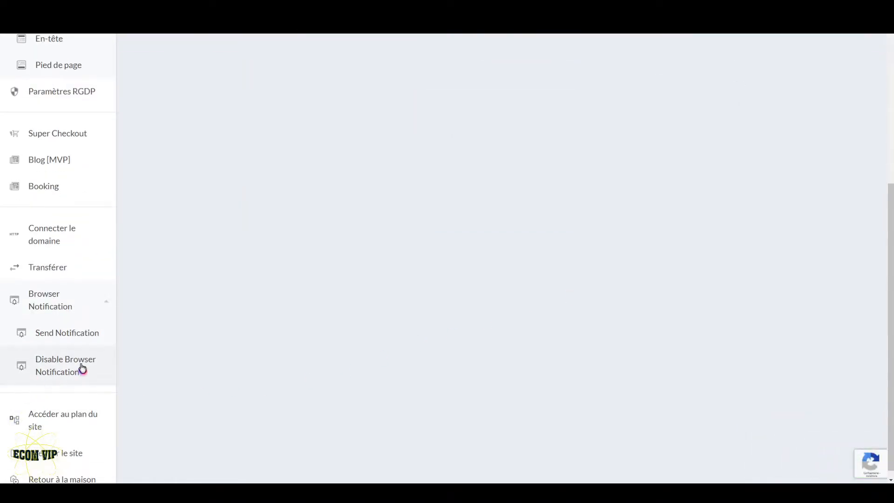
{"action": "scroll", "coordinate": [295, 329], "scroll_direction": "up", "scroll_amount": 5}
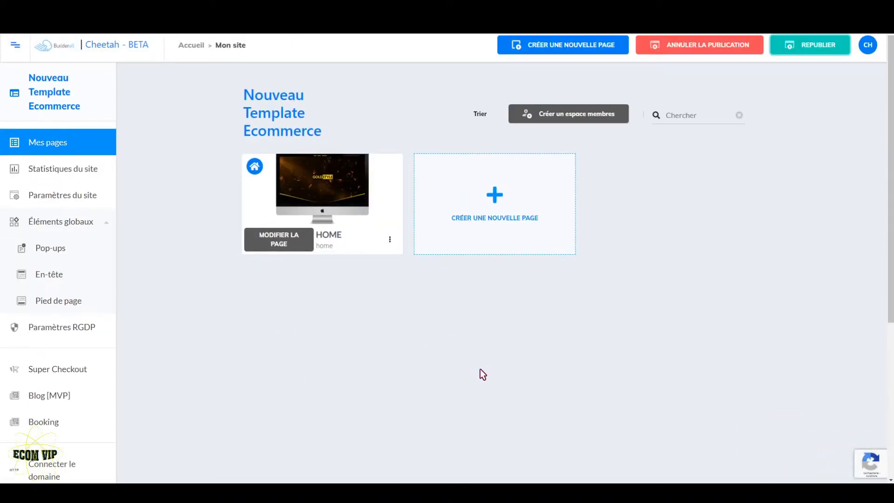
- Open the published HOME page and allow it to show browser notifications
{"action": "left_click", "coordinate": [391, 242]}
{"action": "left_click", "coordinate": [371, 289]}
{"action": "mouse_move", "coordinate": [891, 63]}
{"action": "left_mouse_down"}
{"action": "mouse_move", "coordinate": [892, 386]}
{"action": "mouse_move", "coordinate": [889, 48]}
{"action": "left_mouse_up"}
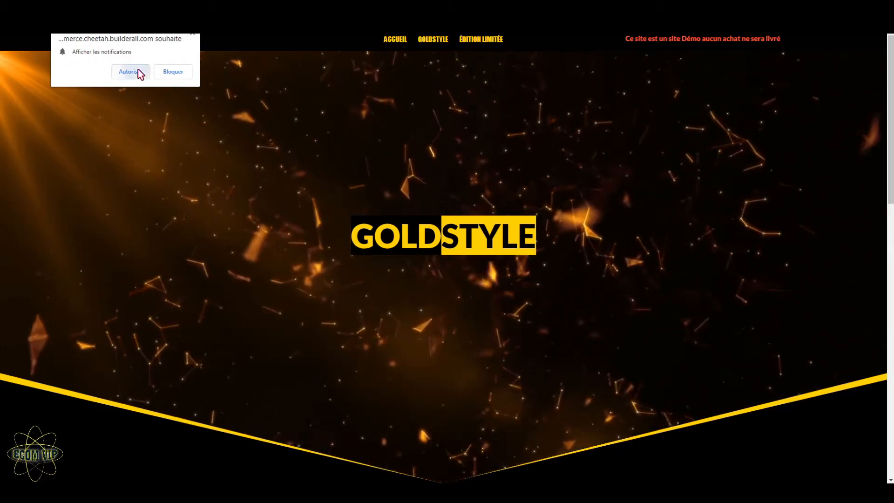
{"action": "left_click", "coordinate": [138, 72]}
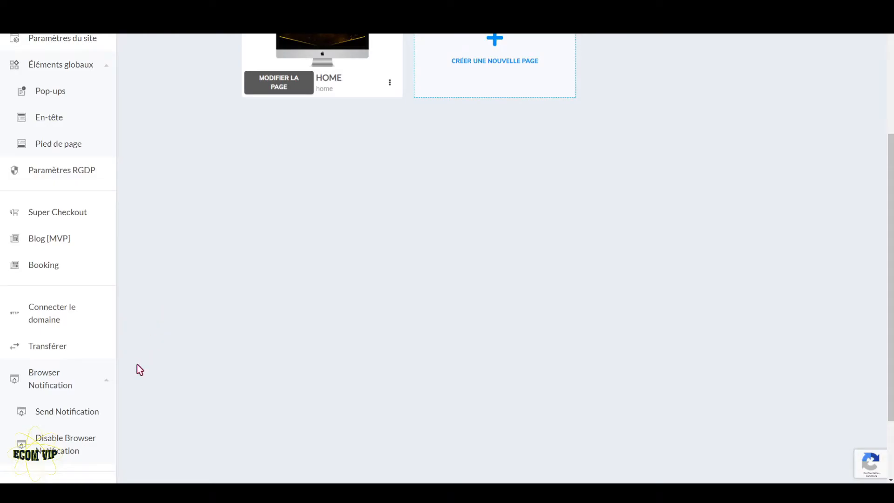
- Start a push notification for the site with the title "Vidéo Tuto Ecom VIP" and the body "démo notification APP"
{"action": "scroll", "coordinate": [93, 354], "scroll_direction": "down", "scroll_amount": 2}
{"action": "left_click", "coordinate": [69, 337]}
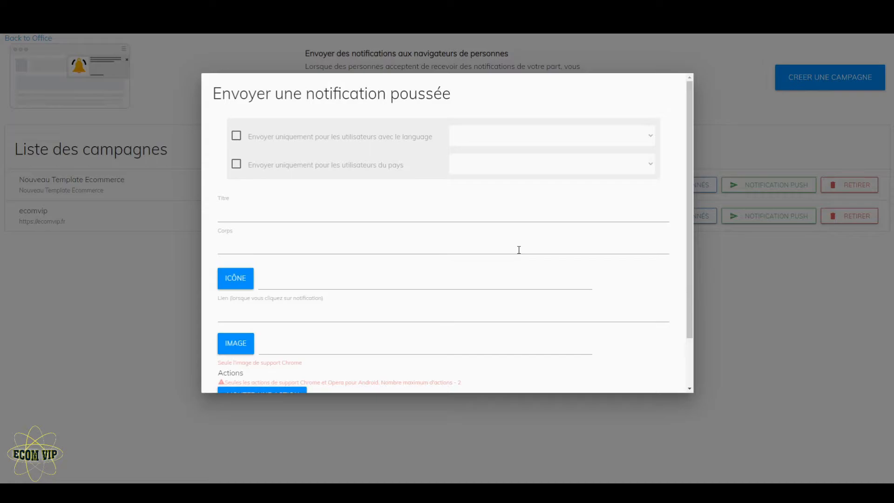
{"action": "left_click", "coordinate": [256, 217]}
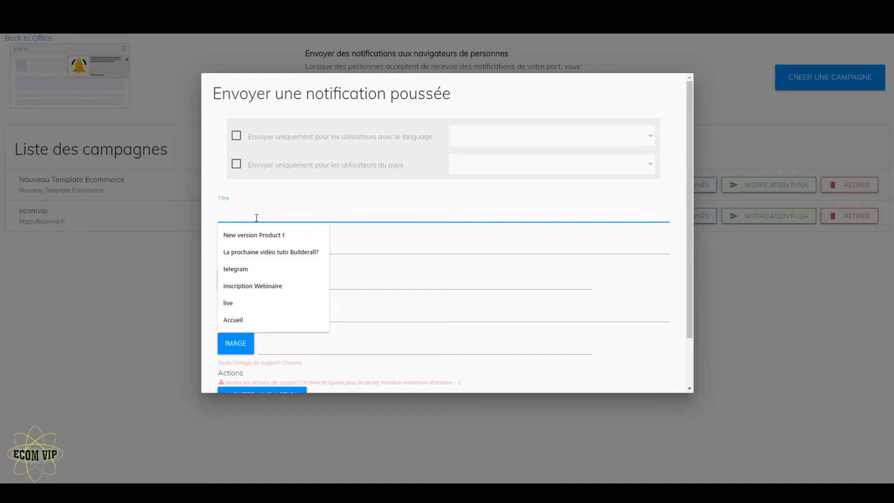
{"action": "type", "text": "Vidéo Tu"}
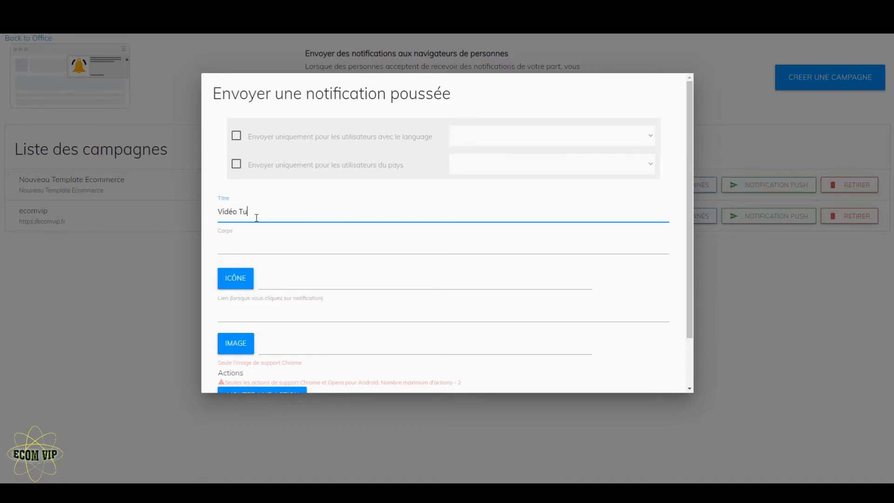
{"action": "type", "text": "to Ecom VIP"}
{"action": "left_click", "coordinate": [294, 247]}
{"action": "type", "text": "démo"}
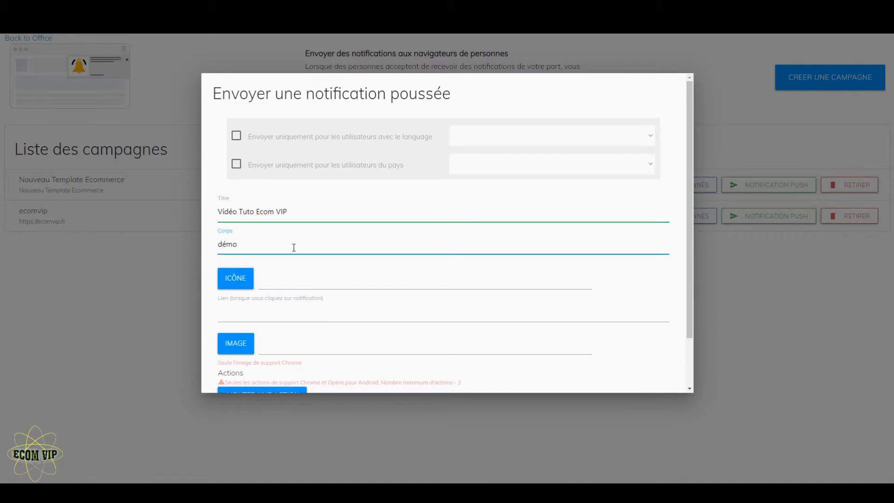
{"action": "type", "text": " notification APP"}
{"action": "left_click", "coordinate": [252, 285]}
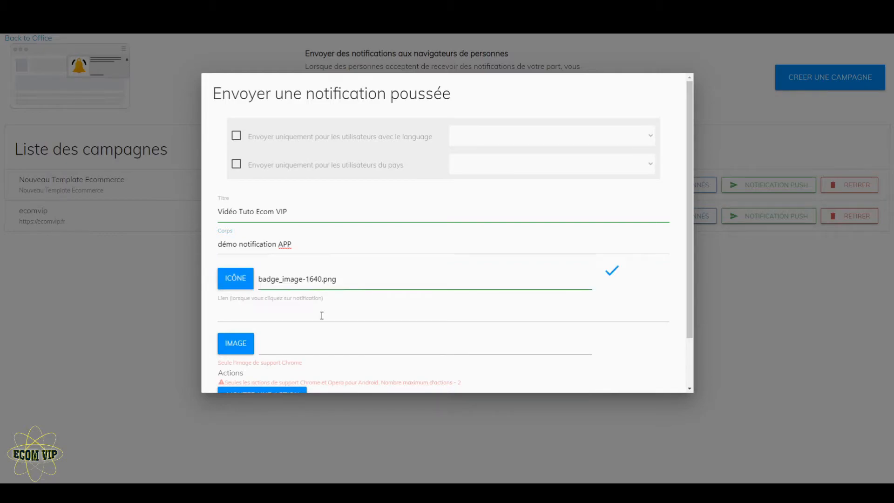
{"action": "left_click", "coordinate": [257, 315]}
{"action": "type", "text": "https://youtu.be/XNBCMl2Mx0o"}
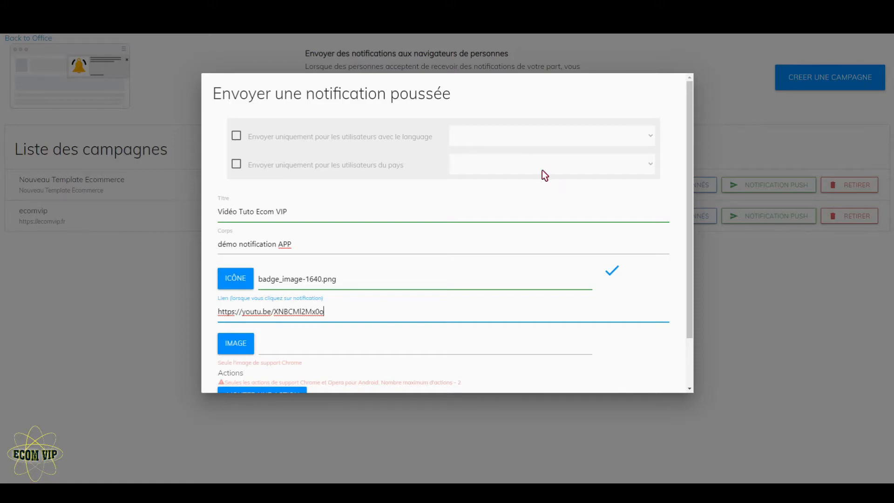
- Send the "Vidéo Tuto Ecom VIP" push notification and open it from the received desktop alert
{"action": "scroll", "coordinate": [519, 212], "scroll_direction": "down", "scroll_amount": 2}
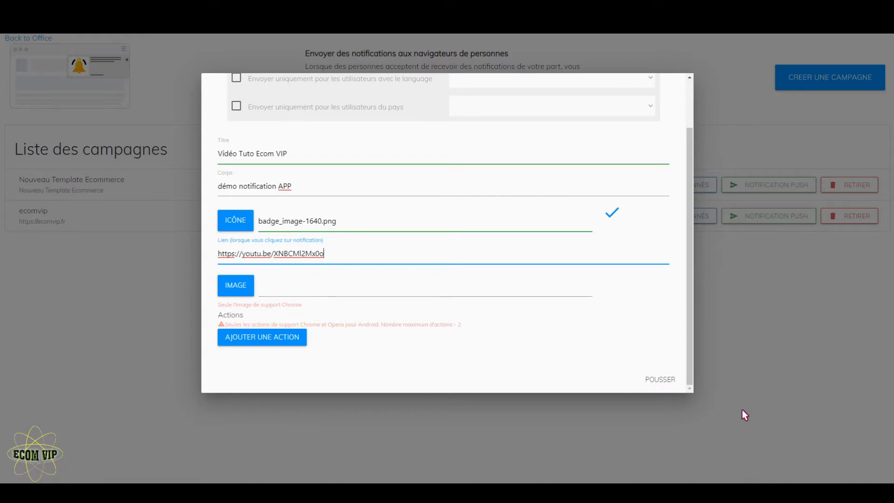
{"action": "left_click", "coordinate": [668, 379]}
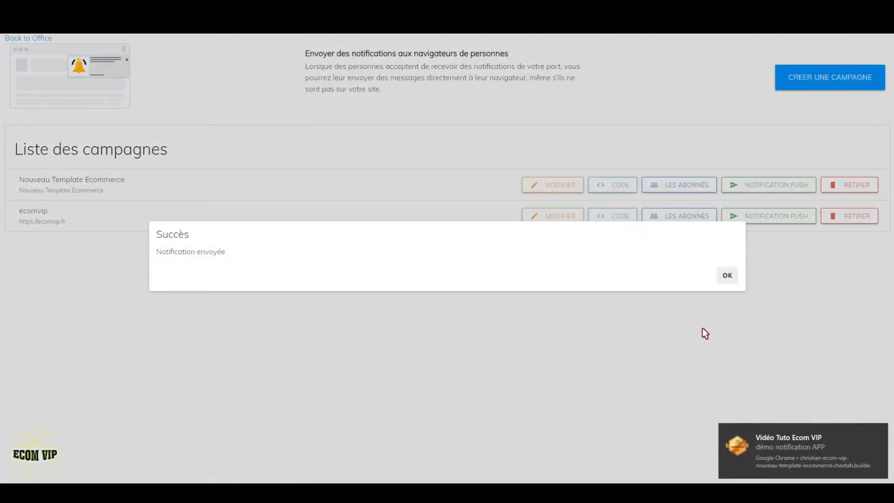
{"action": "left_click", "coordinate": [728, 278]}
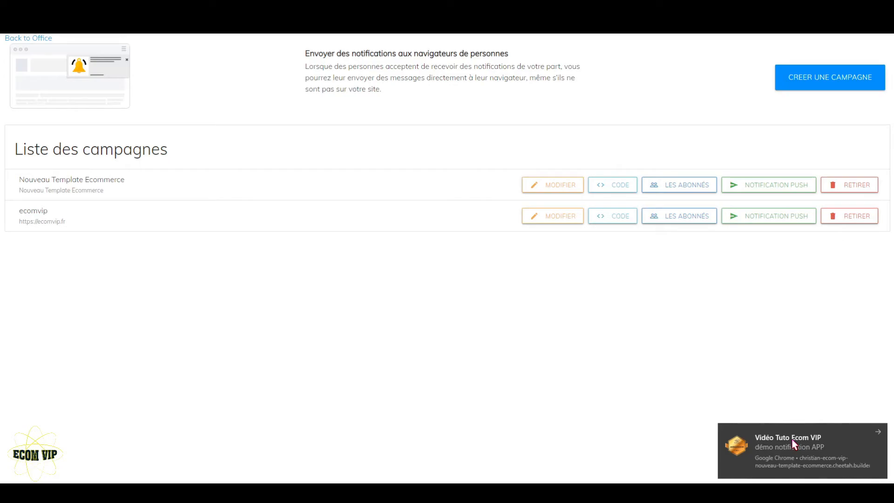
{"action": "left_click", "coordinate": [794, 445]}
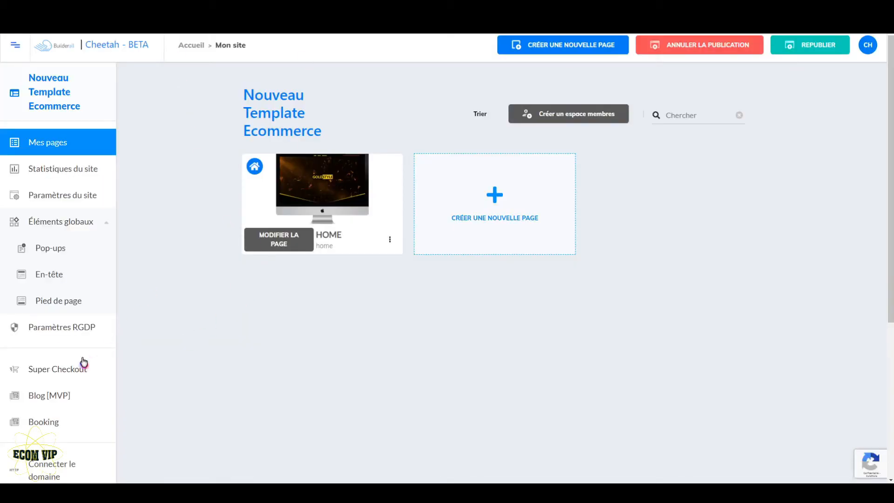
- Send another push notification from the site dashboard with the title "sdfsdfsd" and the body "gsdsdgsdgsd"
{"action": "scroll", "coordinate": [61, 433], "scroll_direction": "down", "scroll_amount": 3}
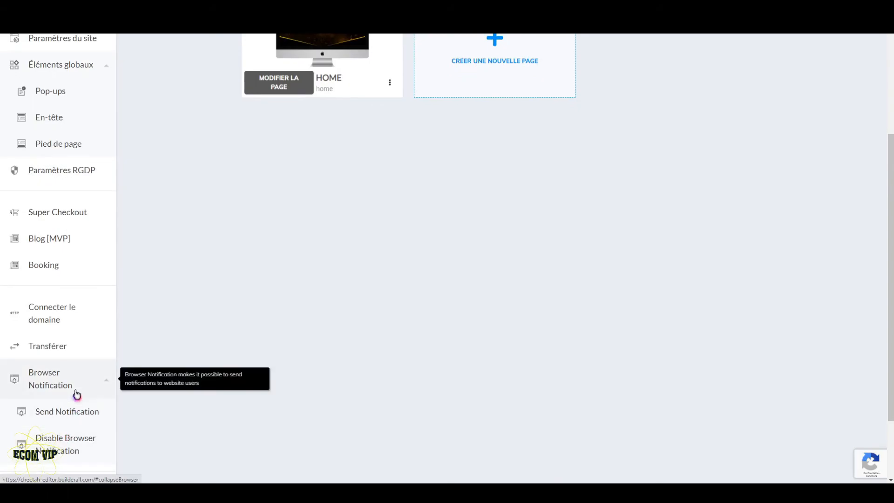
{"action": "scroll", "coordinate": [70, 368], "scroll_direction": "down", "scroll_amount": 2}
{"action": "left_click", "coordinate": [70, 335]}
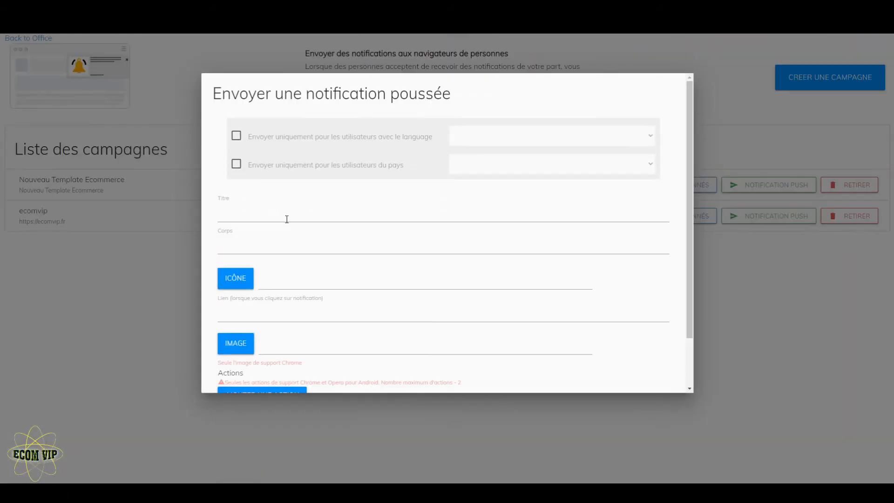
{"action": "left_click", "coordinate": [286, 219]}
{"action": "type", "text": "sdfsdfsd"}
{"action": "left_click", "coordinate": [265, 250]}
{"action": "type", "text": "gsdsdgsdgsd"}
{"action": "scroll", "coordinate": [378, 331], "scroll_direction": "down", "scroll_amount": 2}
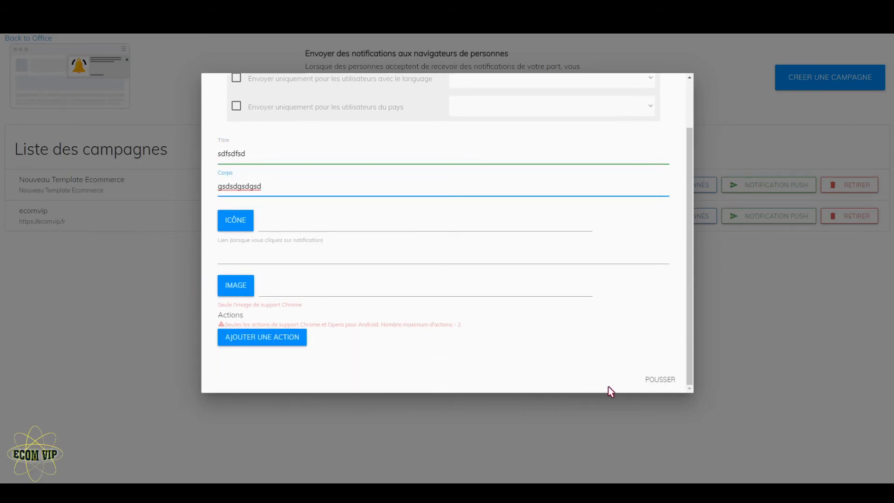
{"action": "left_click", "coordinate": [656, 381]}
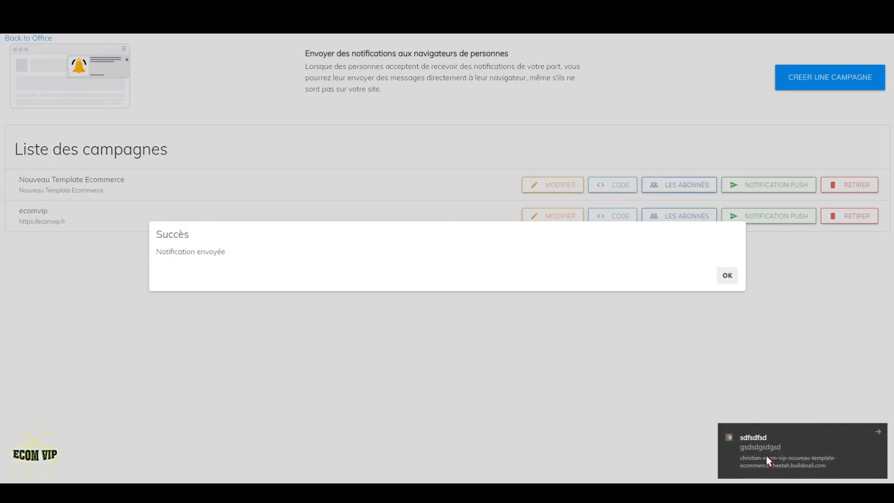
{"action": "left_click", "coordinate": [728, 277]}
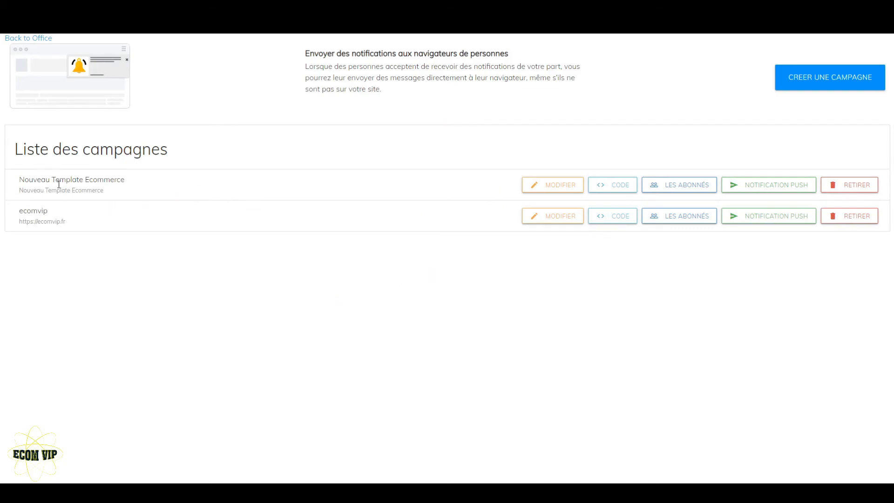
- Send a push notification from the Nouveau Template Ecommerce campaign with the title "gdfgdfhdfghdfgh" and the body "hdfhdfhdfh"
{"action": "left_click", "coordinate": [787, 186]}
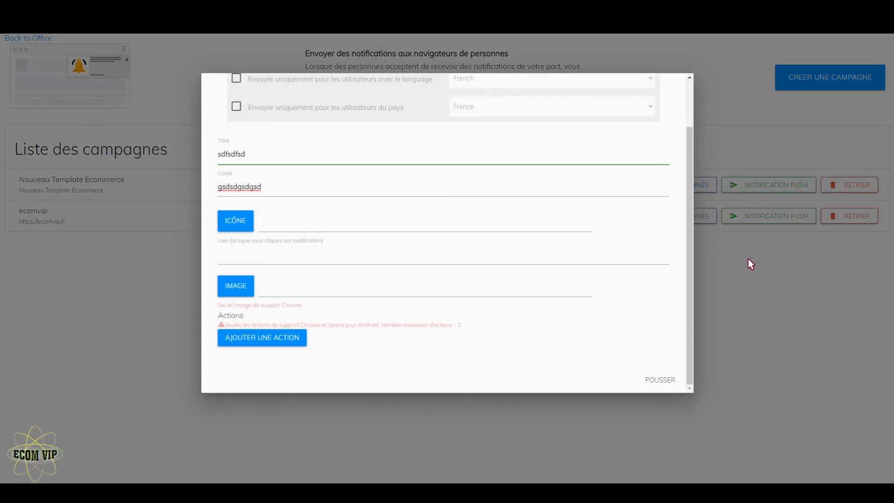
{"action": "scroll", "coordinate": [605, 246], "scroll_direction": "up", "scroll_amount": 2}
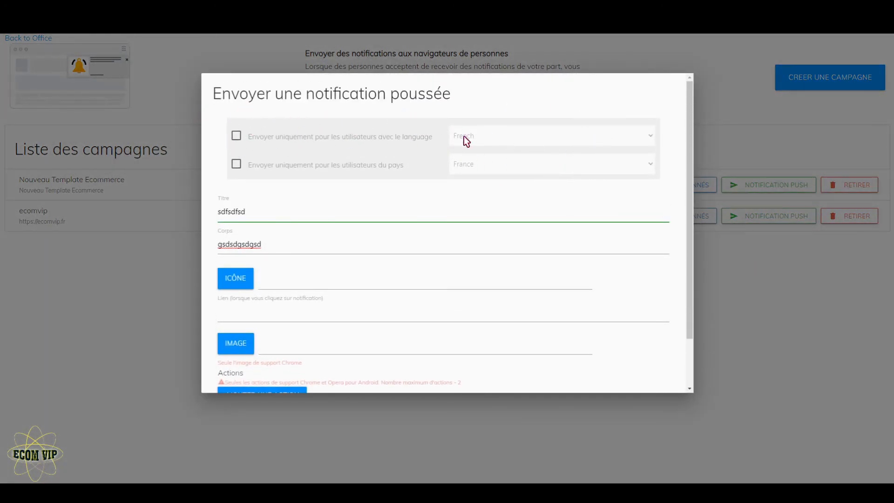
{"action": "double_click", "coordinate": [275, 215]}
{"action": "type", "text": "gdfgdfhdfghdfgh"}
{"action": "double_click", "coordinate": [326, 243]}
{"action": "type", "text": "hdfhdfh"}
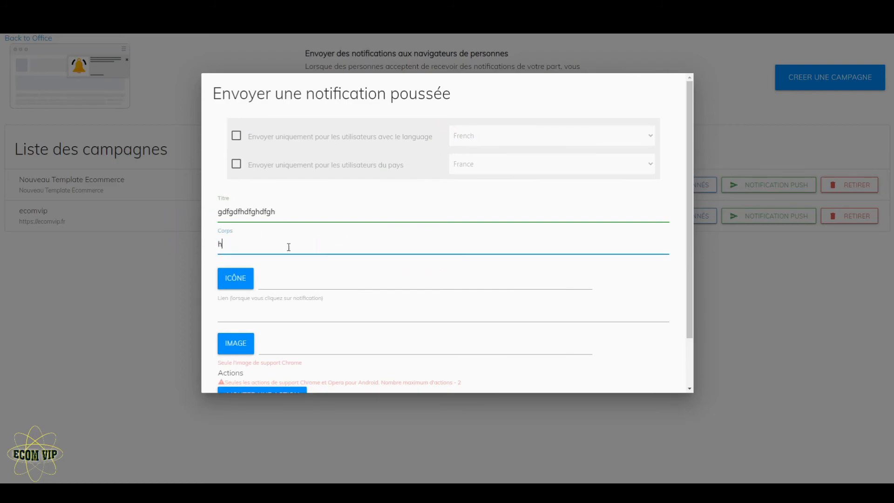
{"action": "type", "text": "dfh"}
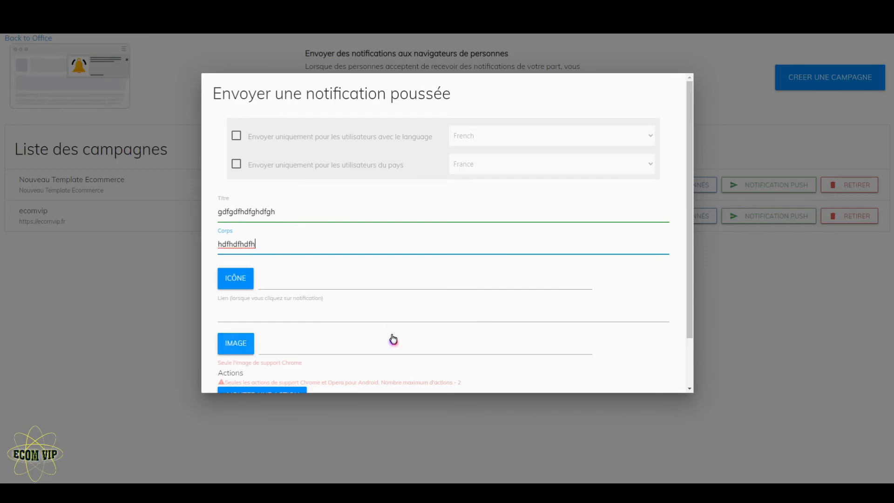
{"action": "scroll", "coordinate": [419, 345], "scroll_direction": "down", "scroll_amount": 2}
{"action": "left_click", "coordinate": [671, 383]}
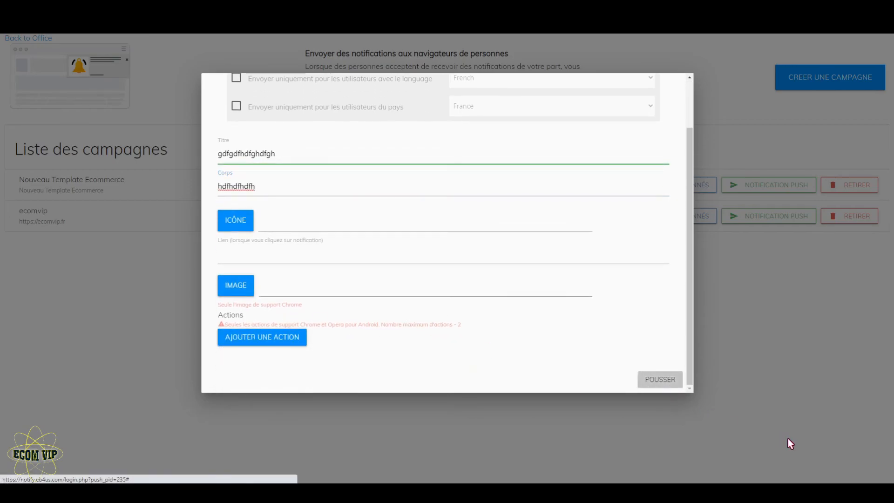